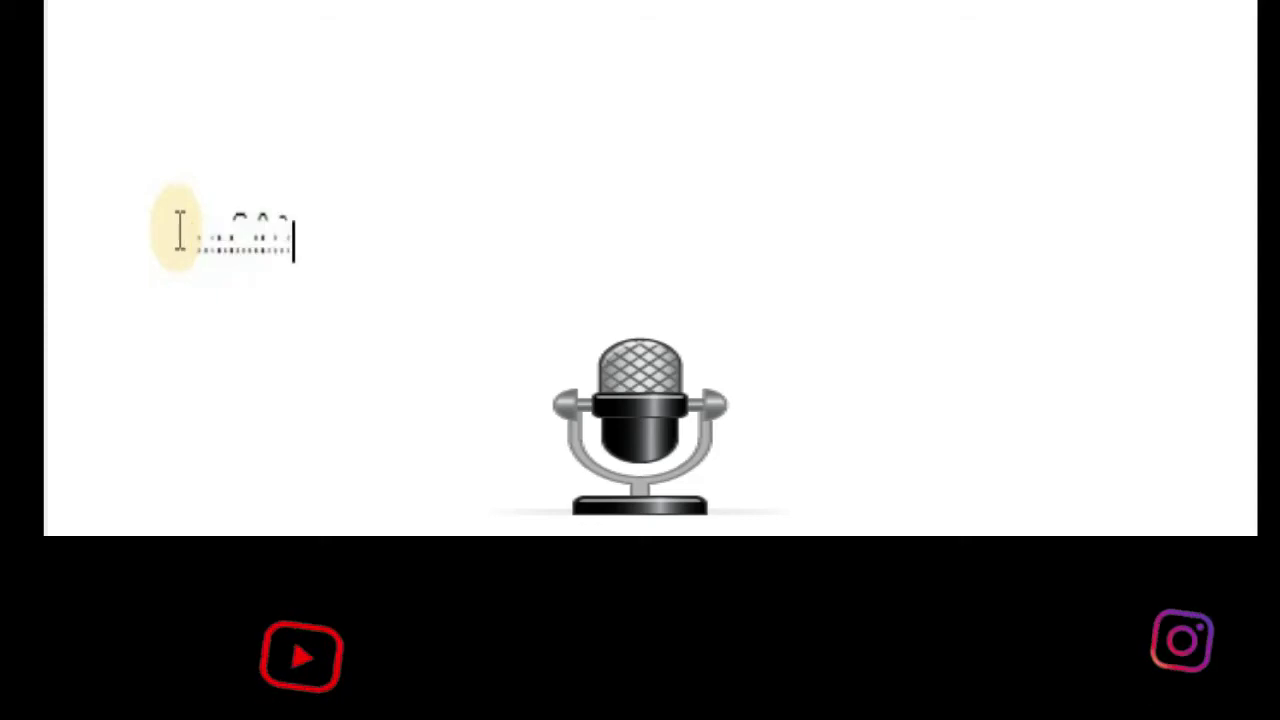
Launch Chrome and go to Google Drive through the Google apps grid.
type("આ વીડિયોમાં.....")
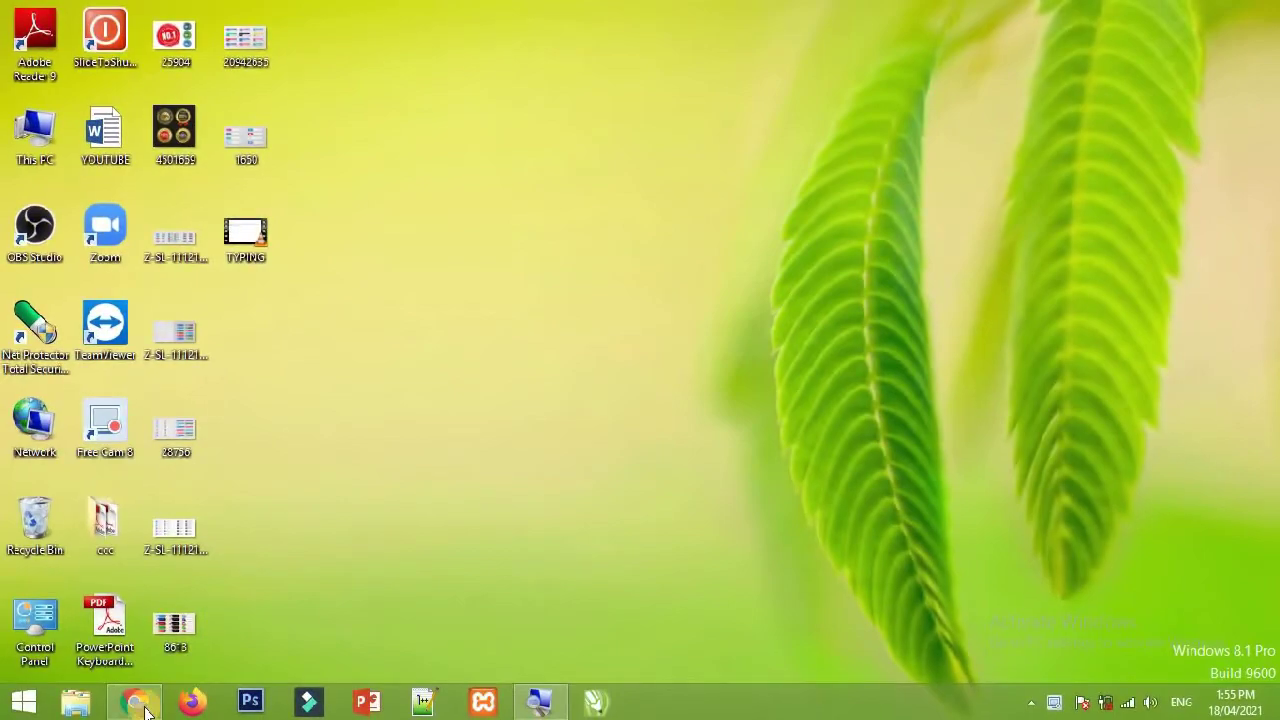
left_click(137, 703)
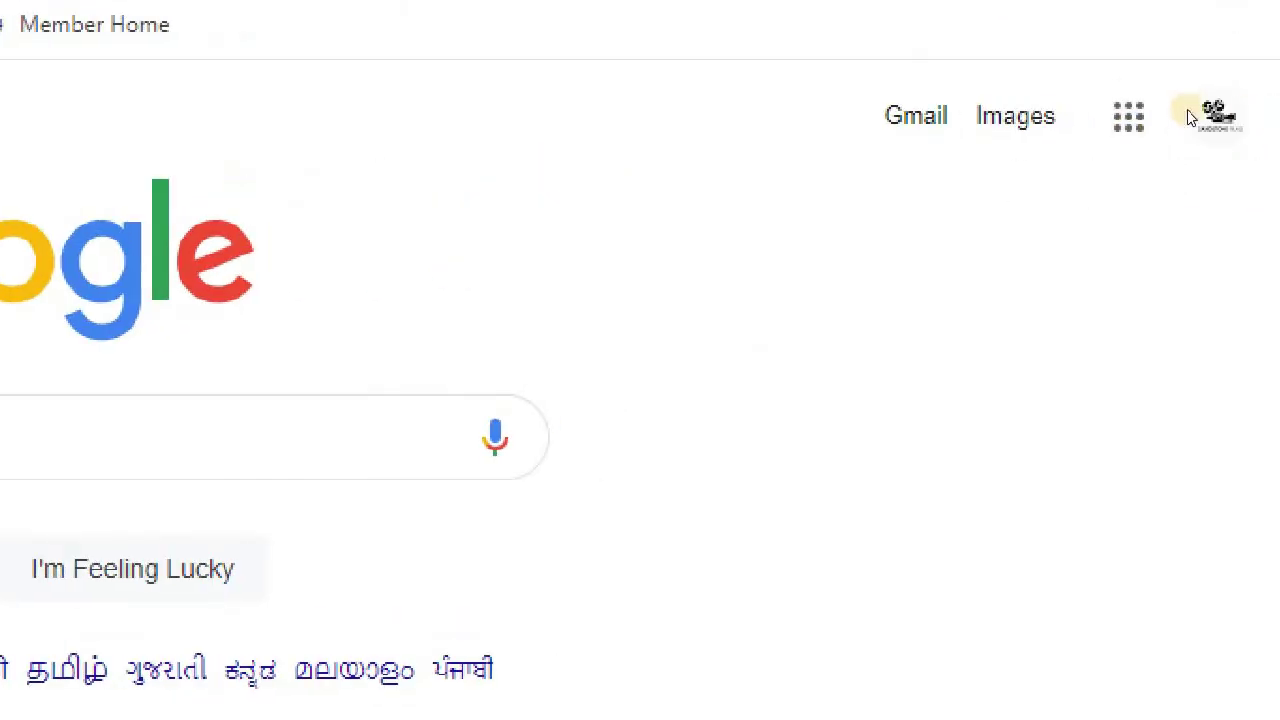
left_click(1128, 116)
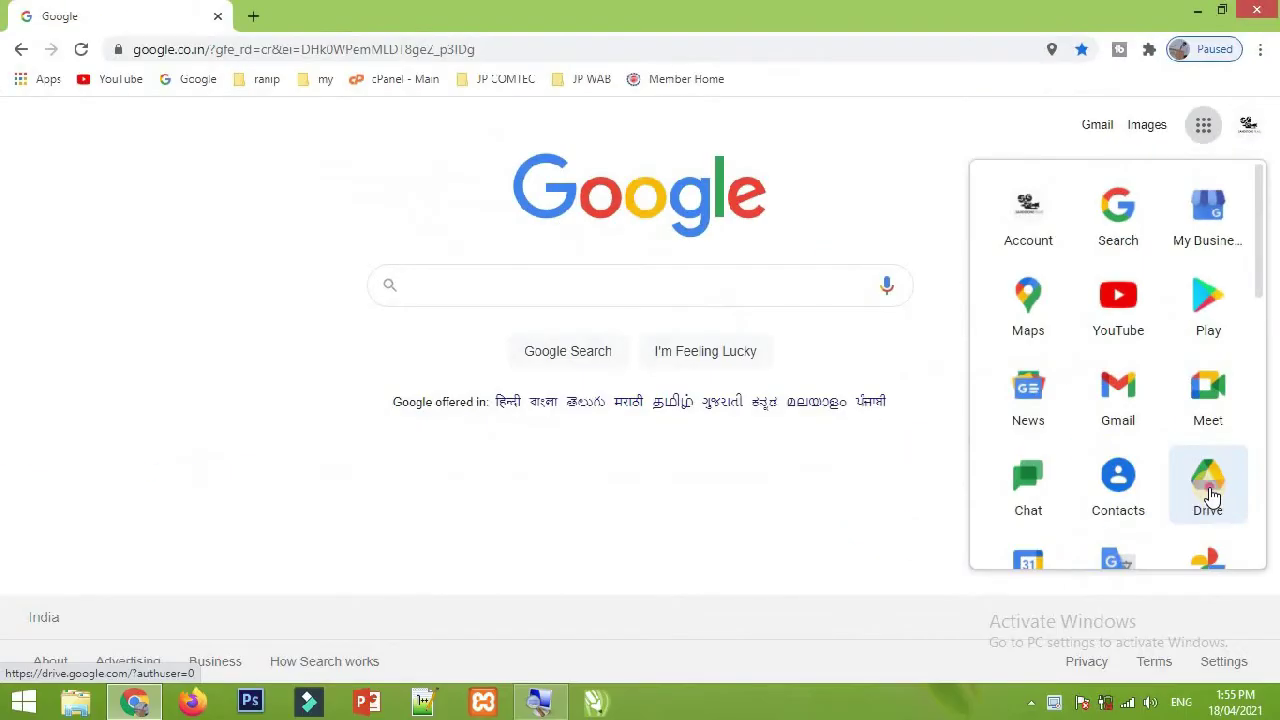
left_click(1210, 494)
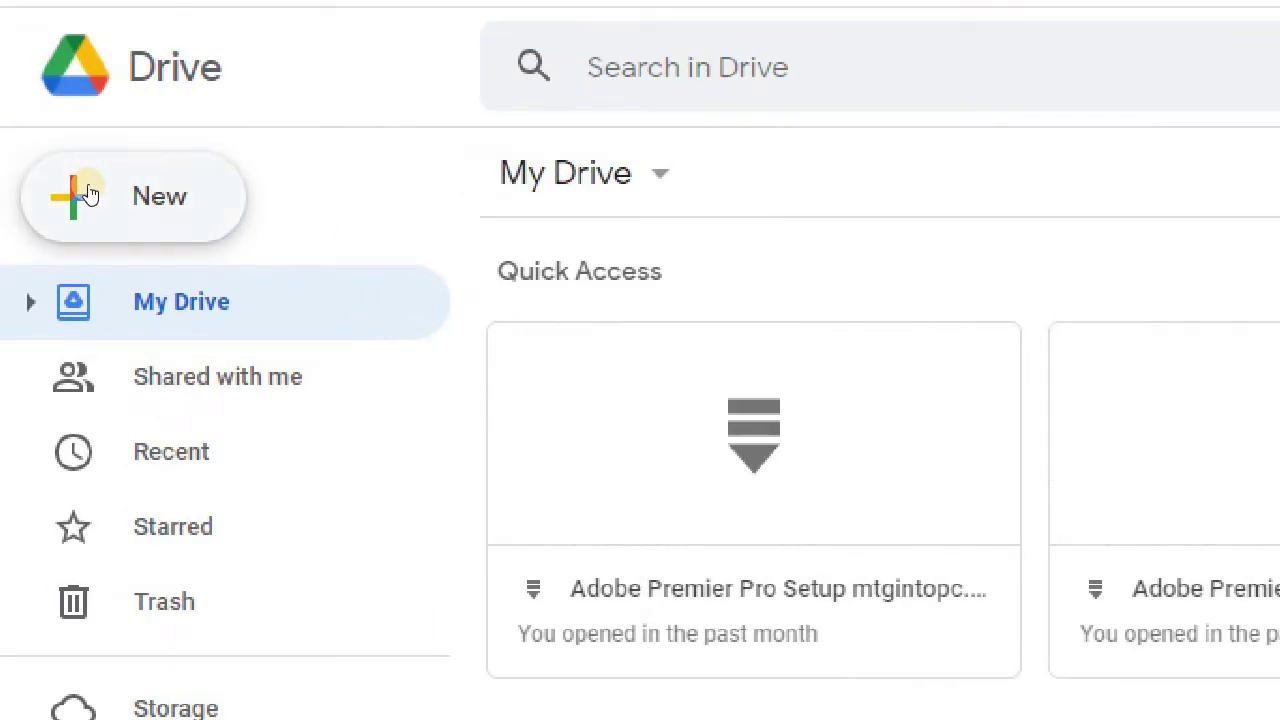
Create a new blank Google Docs document from Drive's New menu.
left_click(92, 193)
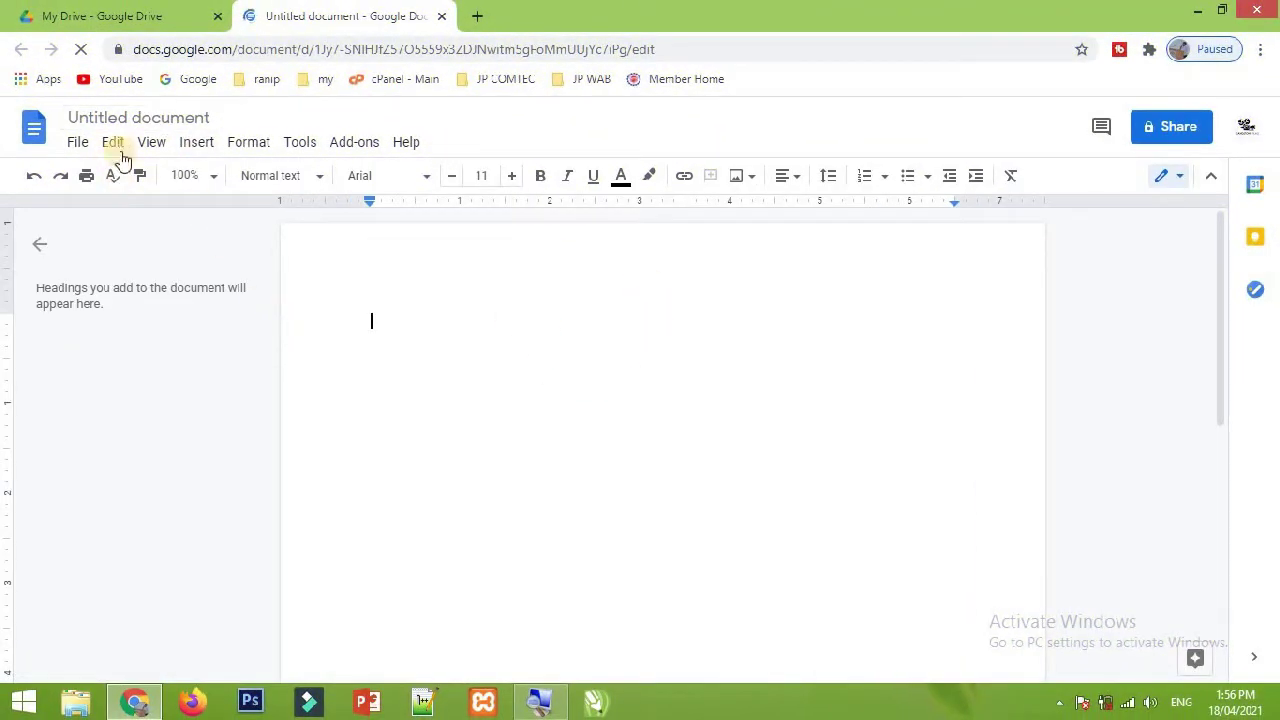
Turn on Voice typing from the Tools menu for the blank Untitled document.
left_click(186, 116)
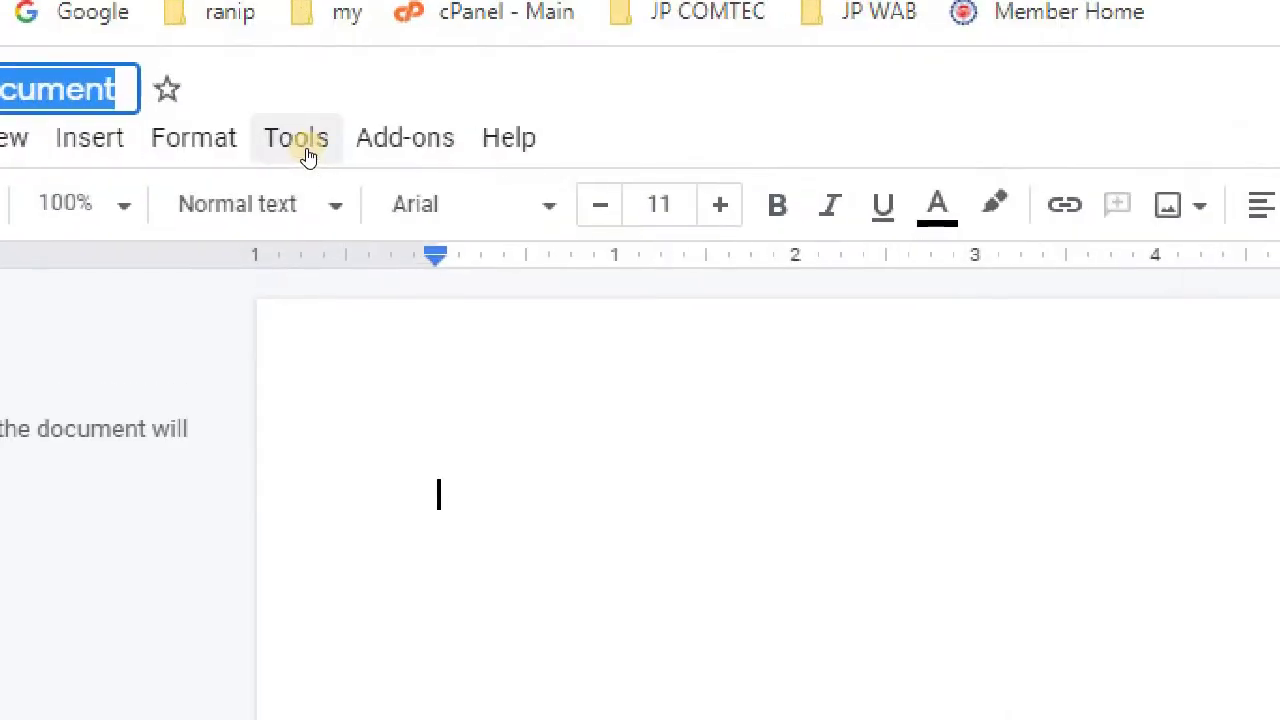
left_click(306, 152)
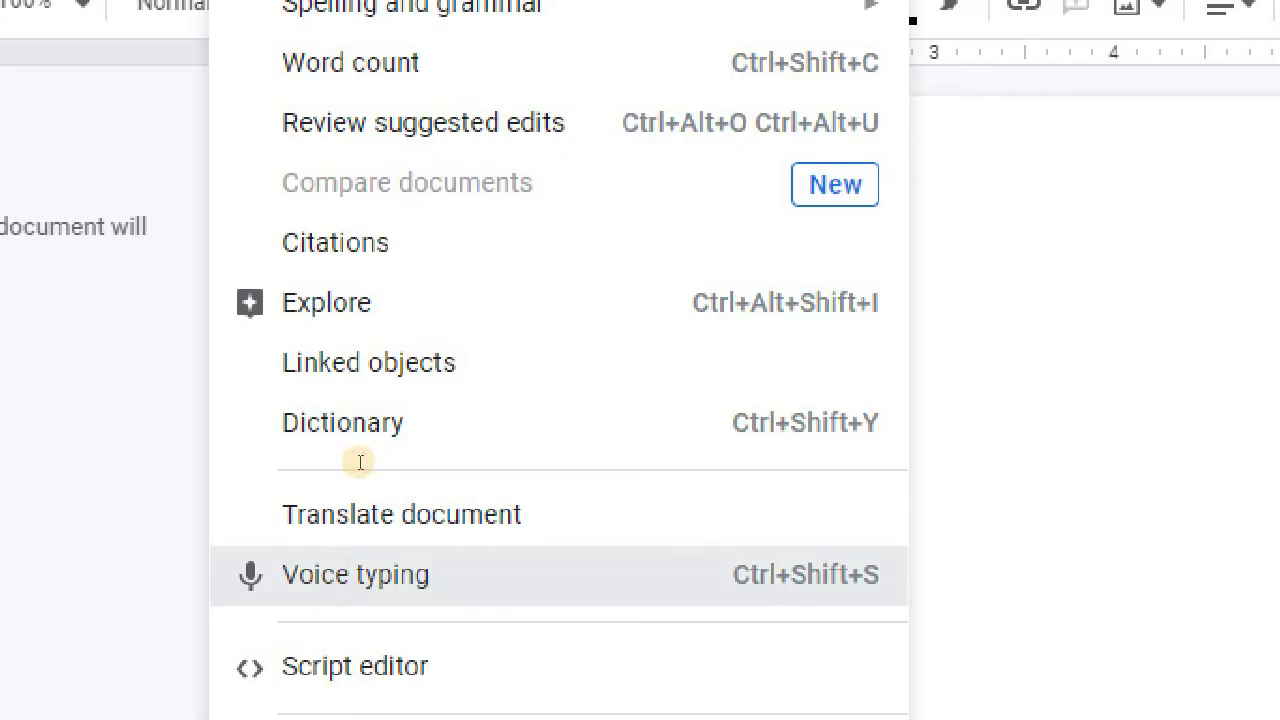
left_click(360, 465)
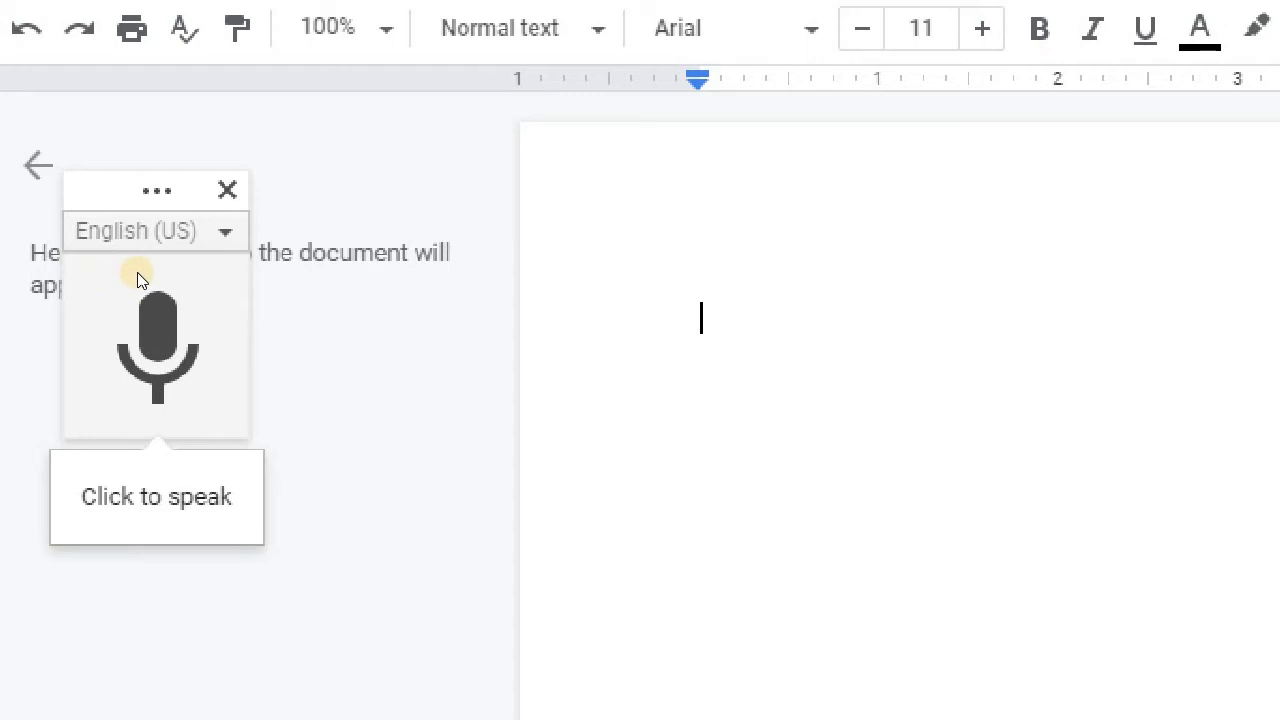
Switch the voice typing language from English (US) to Gujarati (ગુજરાતી).
left_click(150, 231)
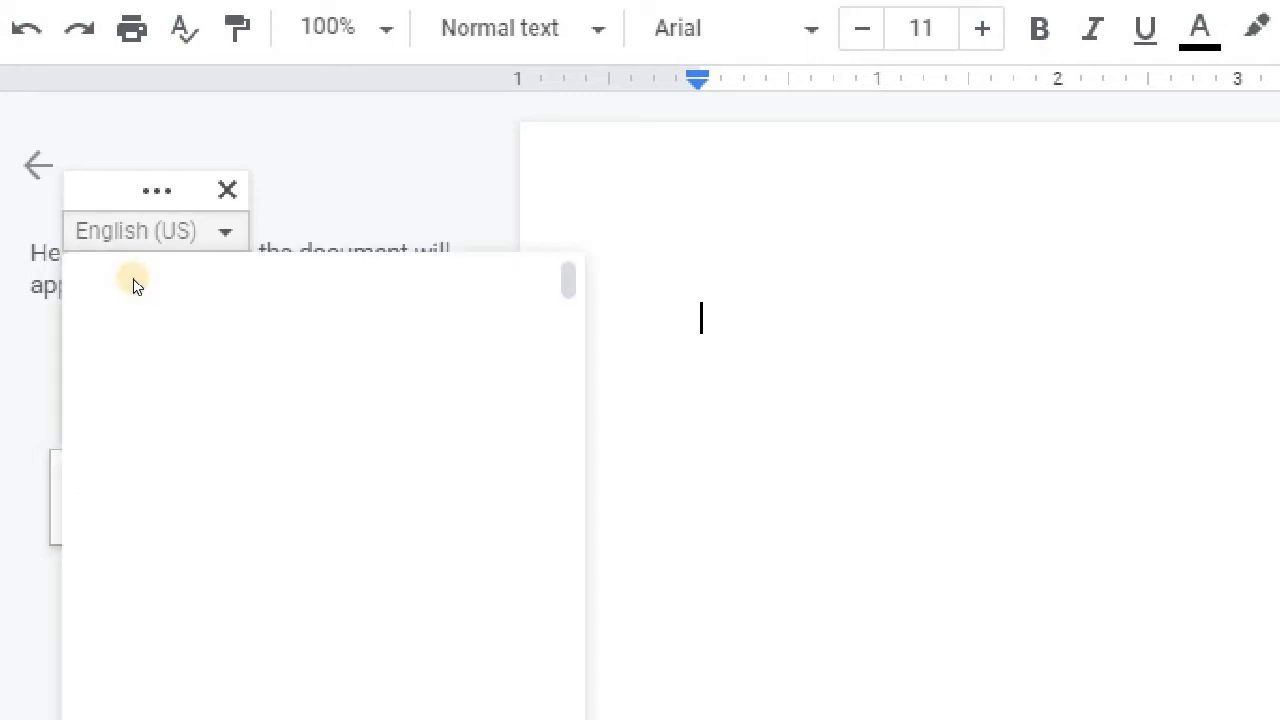
scroll(200, 374, "down", 3)
scroll(207, 378, "down", 3)
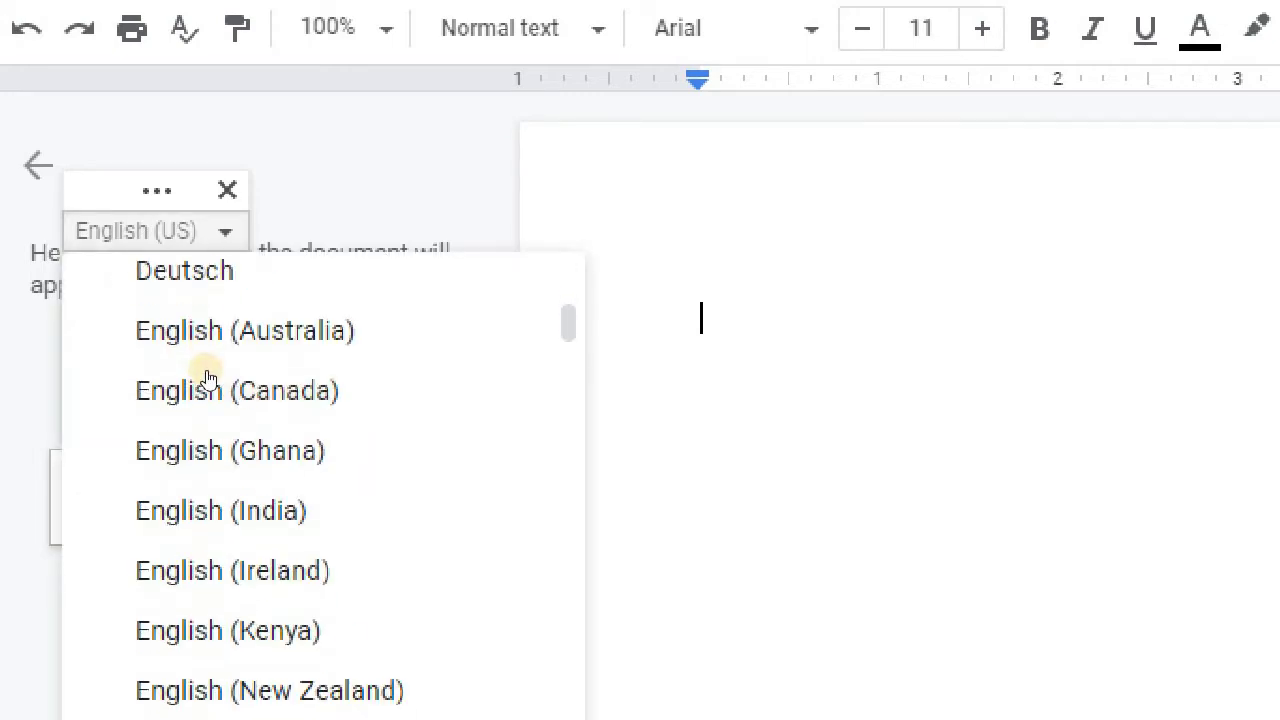
scroll(207, 378, "down", 4)
scroll(207, 378, "down", 3)
scroll(207, 378, "down", 5)
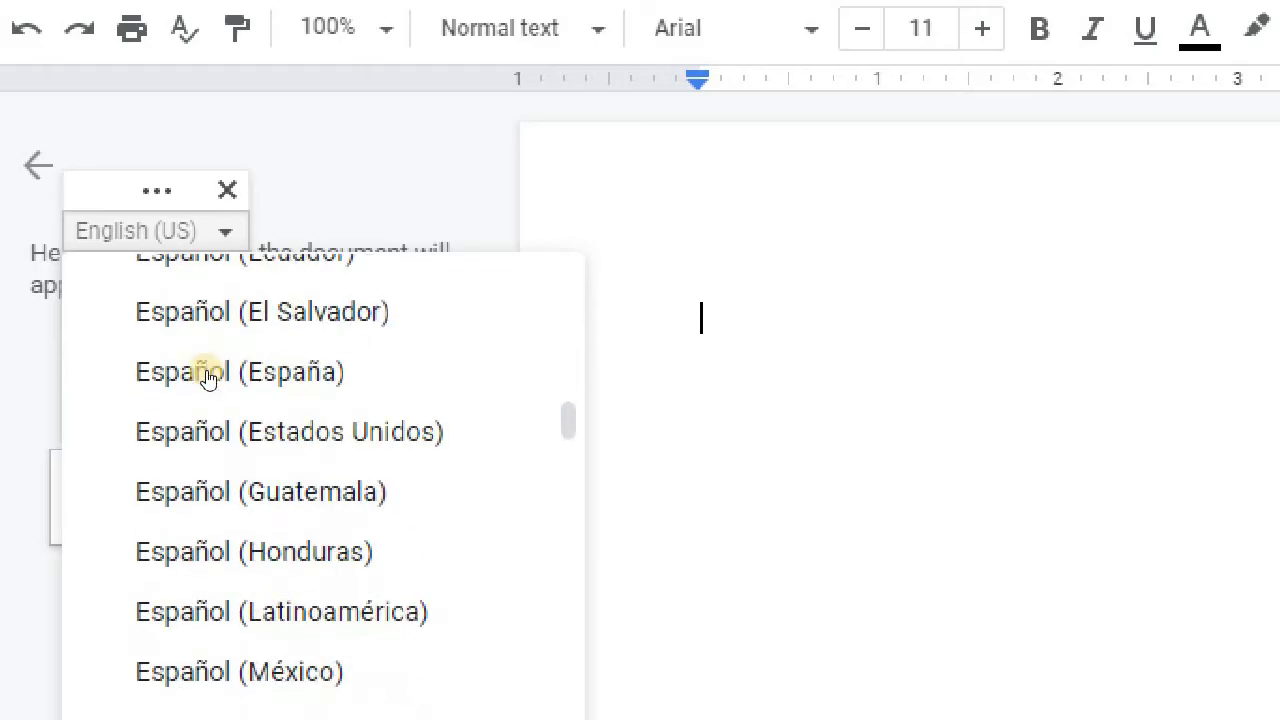
scroll(207, 378, "down", 5)
scroll(207, 378, "down", 2)
scroll(207, 378, "down", 6)
scroll(207, 378, "down", 5)
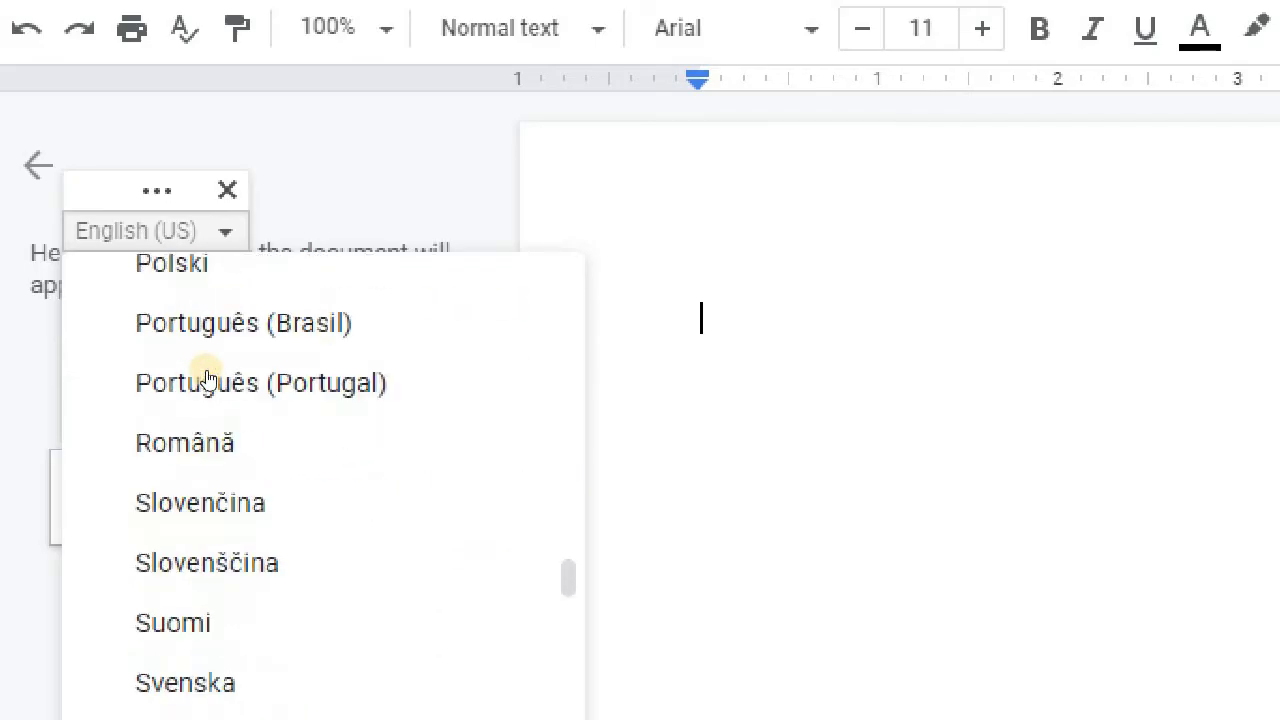
scroll(207, 378, "down", 4)
scroll(207, 378, "down", 3)
scroll(207, 378, "down", 1)
scroll(207, 378, "down", 4)
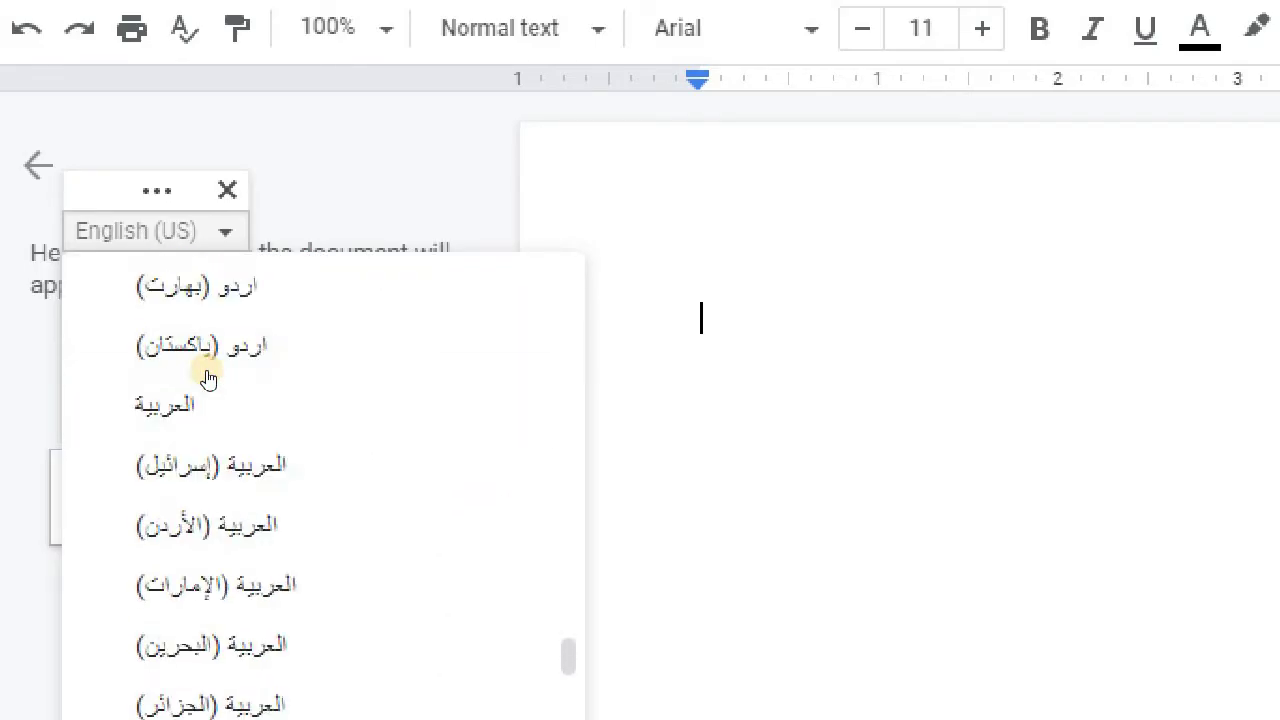
scroll(207, 378, "down", 6)
scroll(207, 378, "down", 4)
scroll(207, 378, "down", 8)
scroll(207, 378, "up", 2)
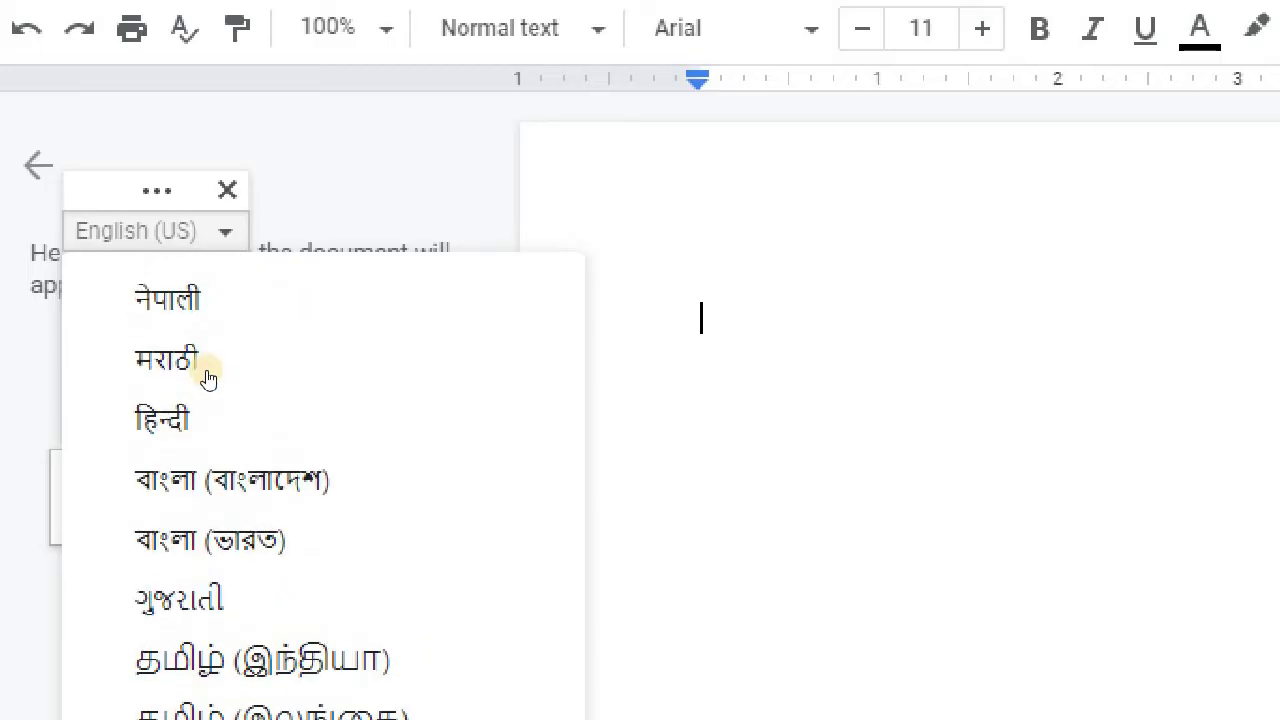
key("Down")
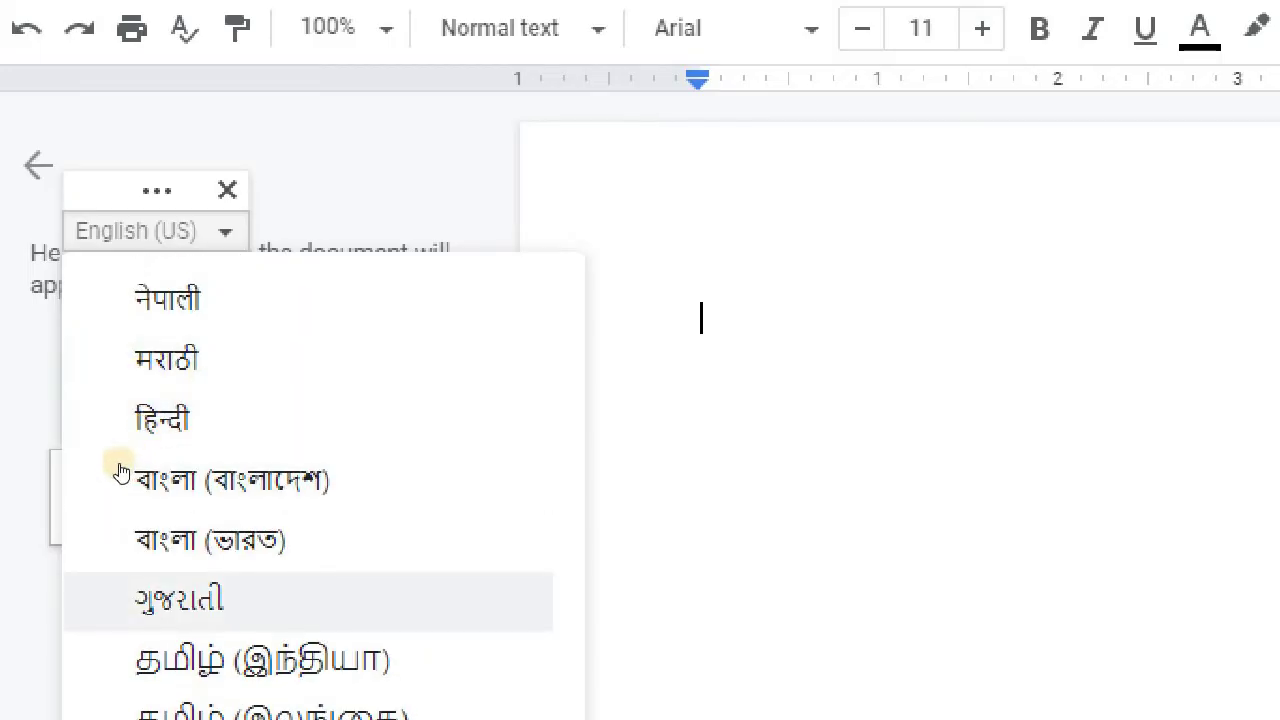
key("Return")
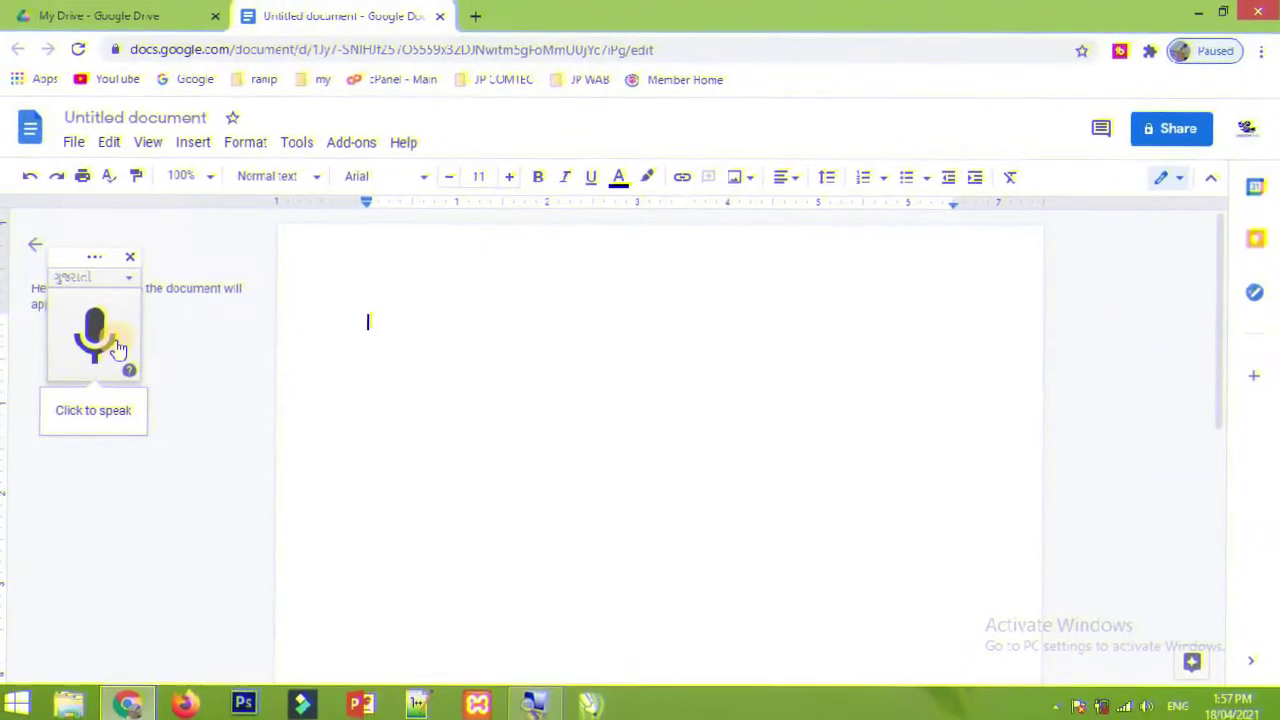
Dictate about five lines of Gujarati text with the microphone, then turn it off.
left_click(100, 335)
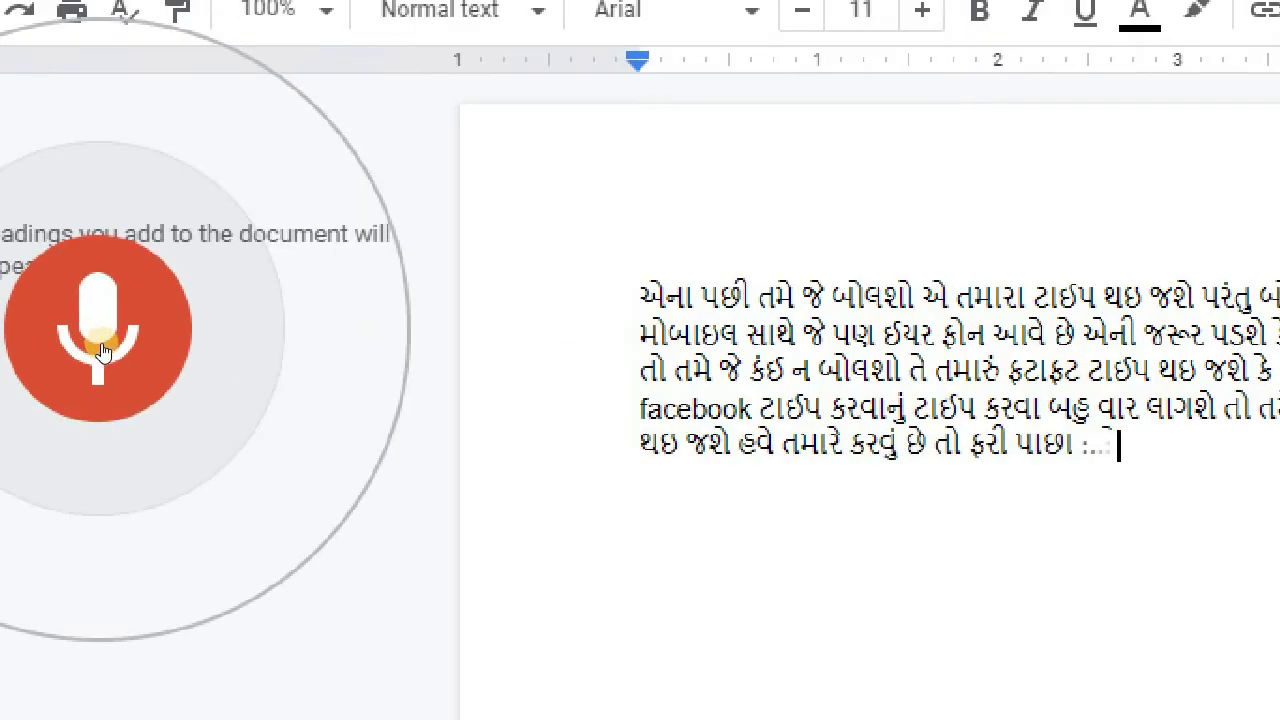
left_click(105, 340)
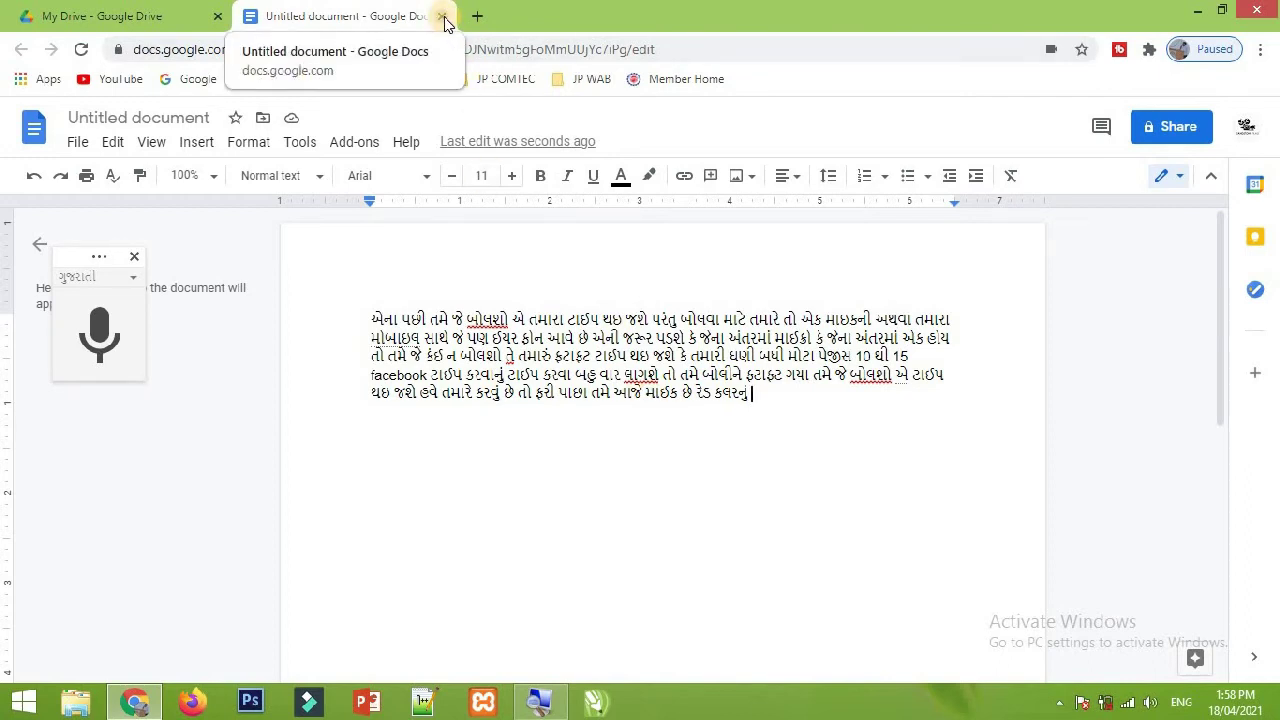
Close the document tab and reopen Untitled document from My Drive's Files list.
left_click(443, 17)
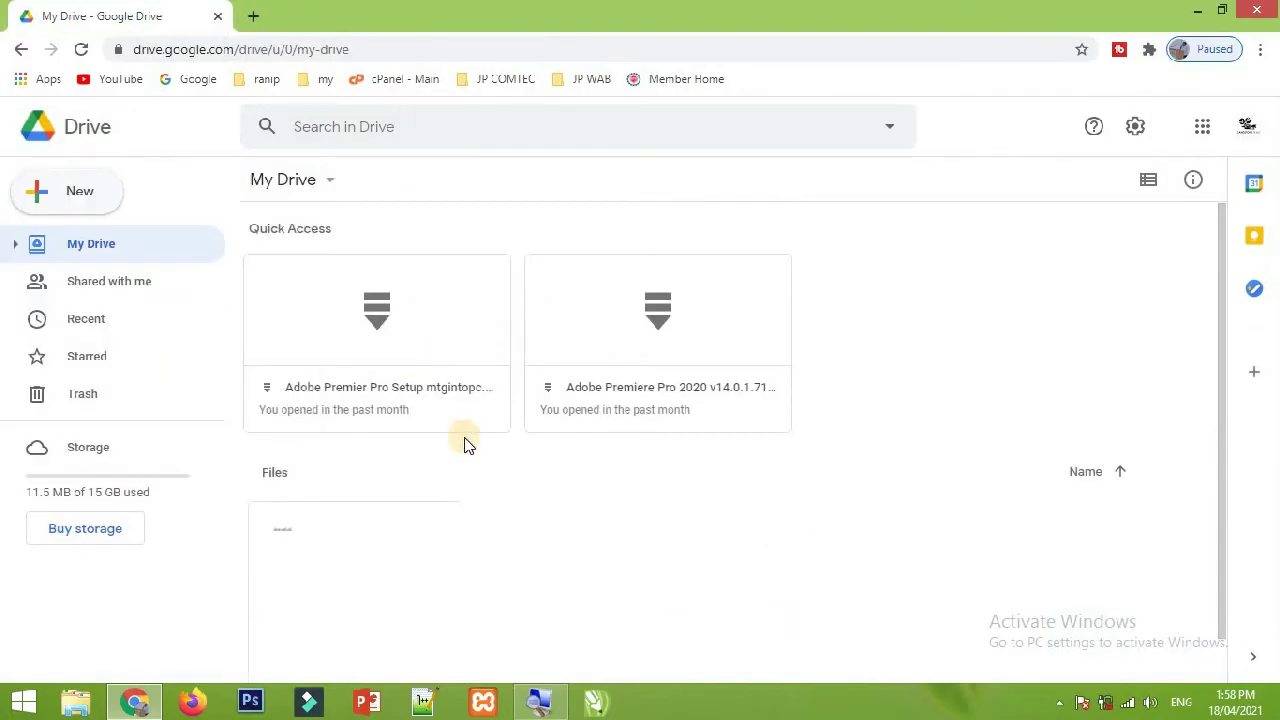
scroll(463, 453, "down", 1)
scroll(463, 453, "down", 1)
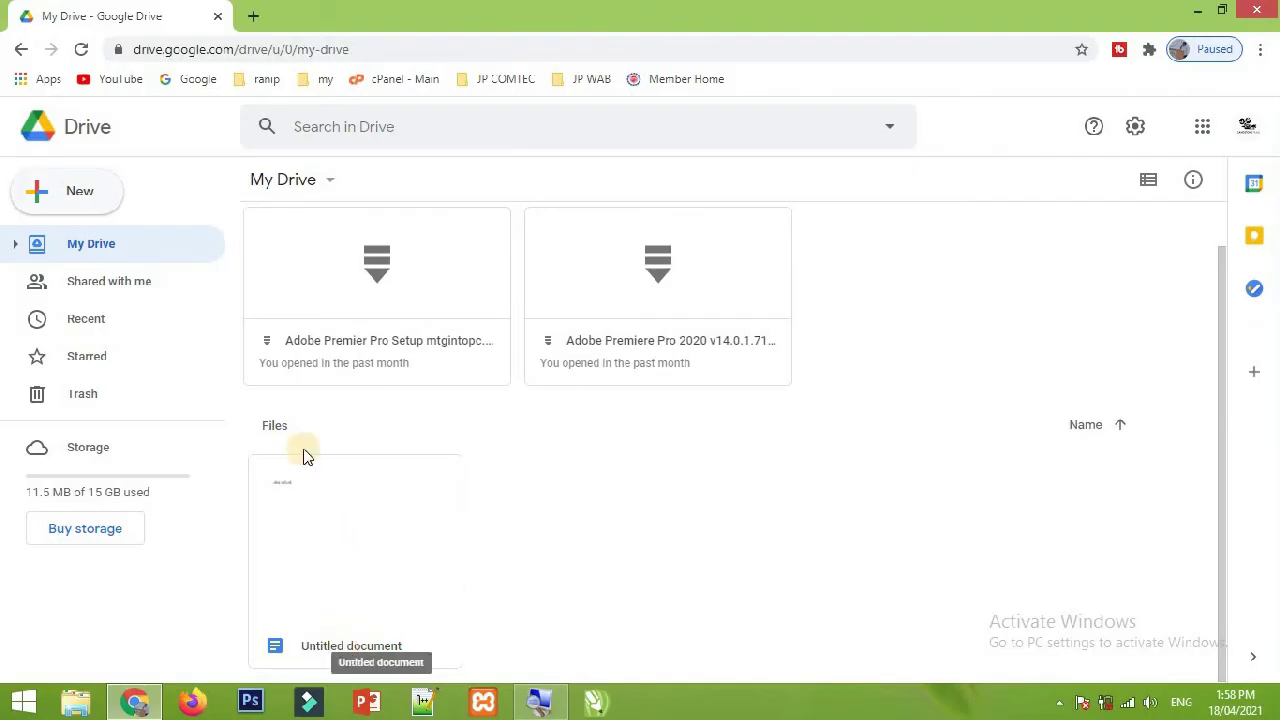
left_click(360, 568)
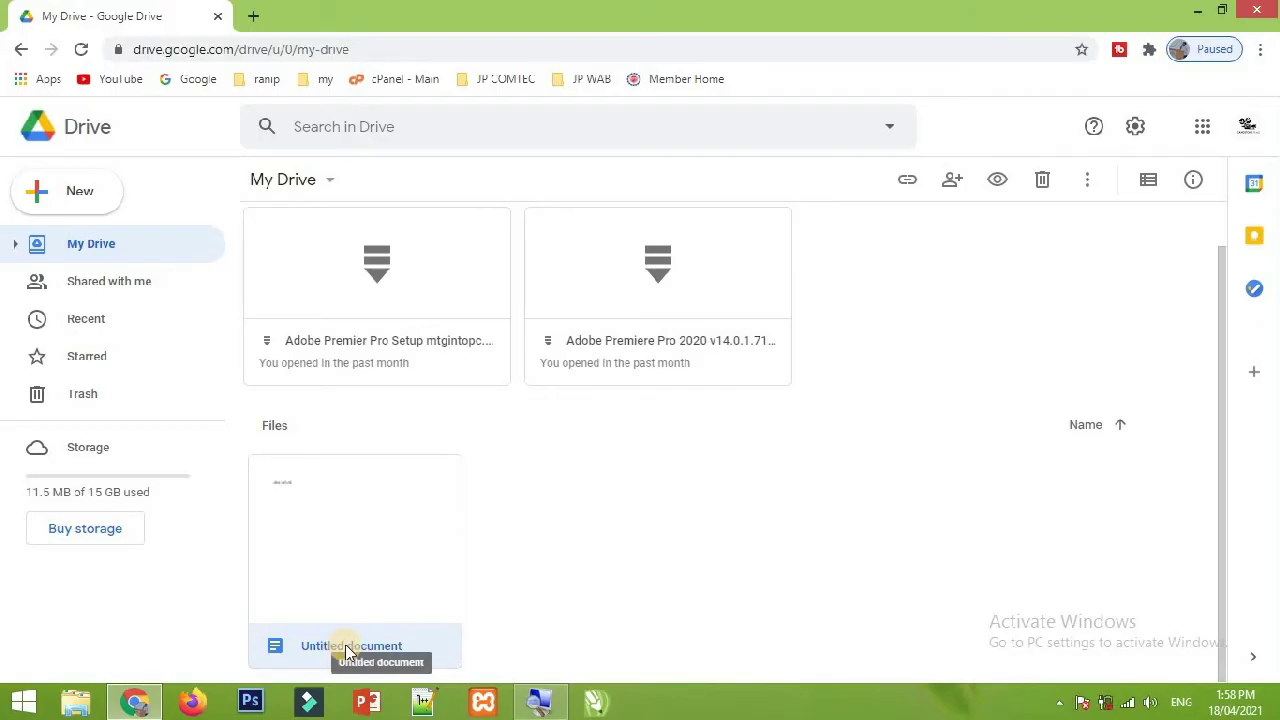
double_click(347, 648)
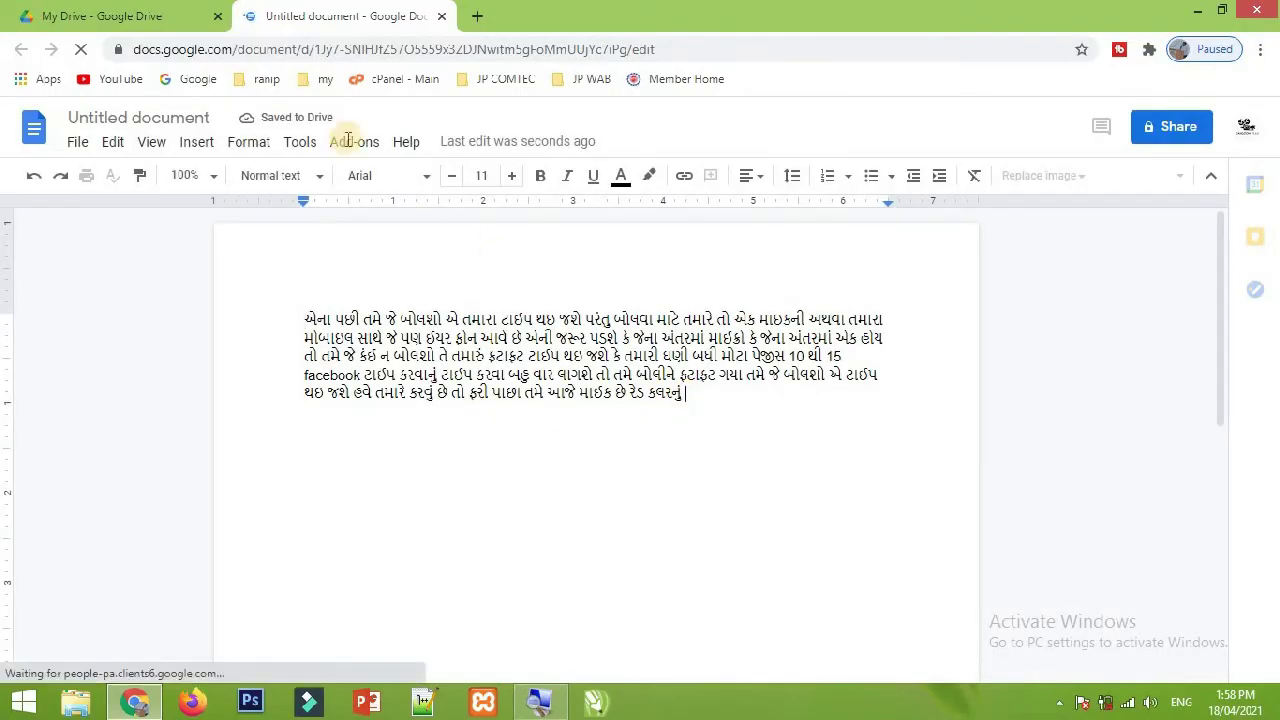
Bring up Voice typing from Tools, then close the Gujarati document tab back to My Drive.
left_click(303, 145)
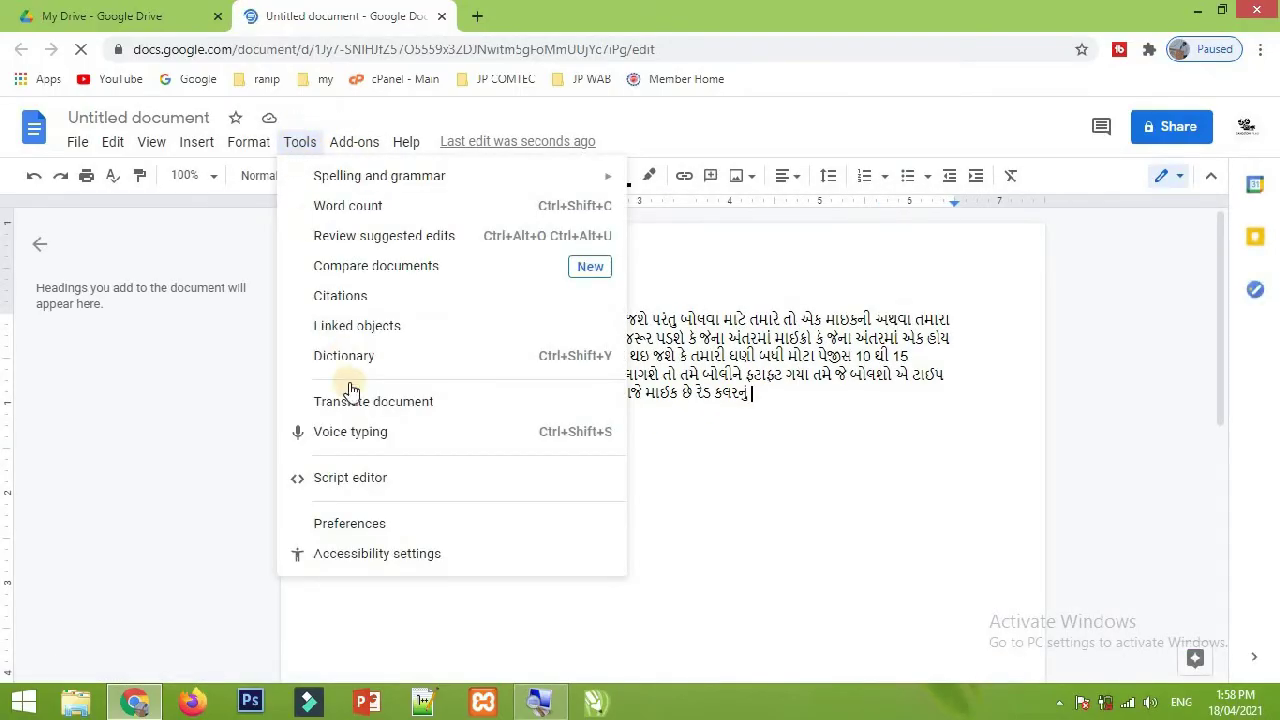
left_click(357, 441)
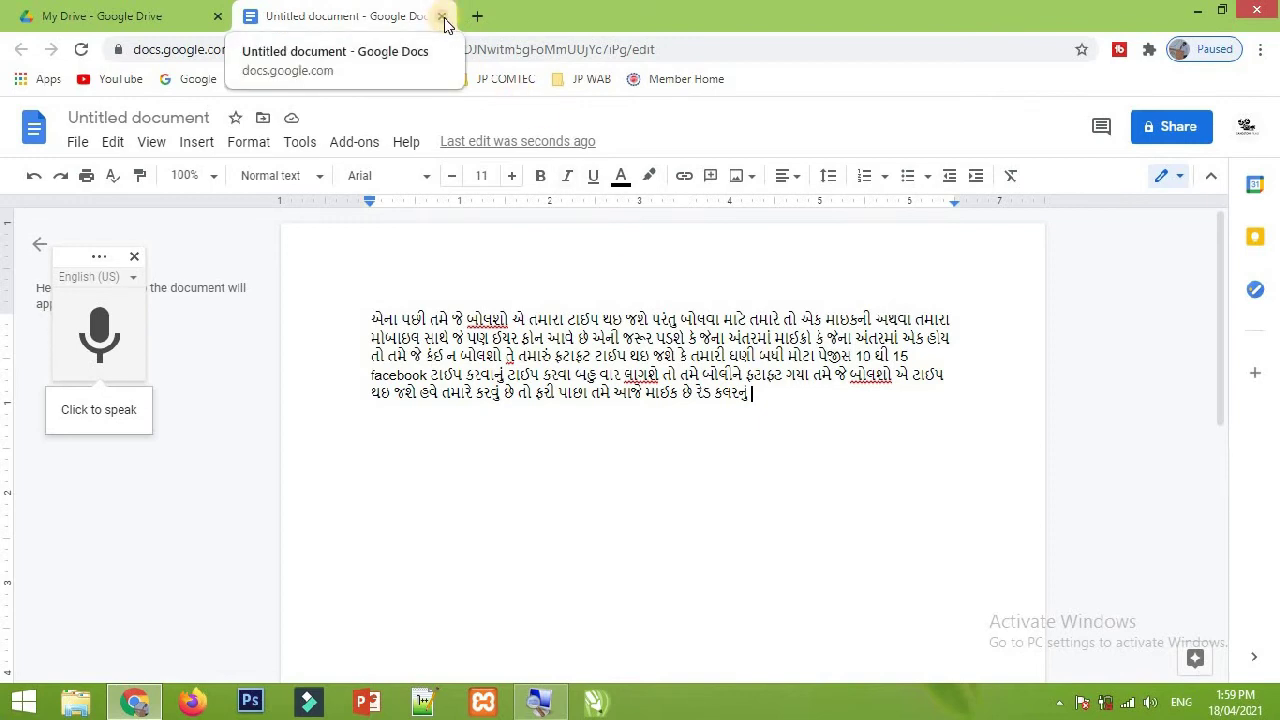
left_click(442, 17)
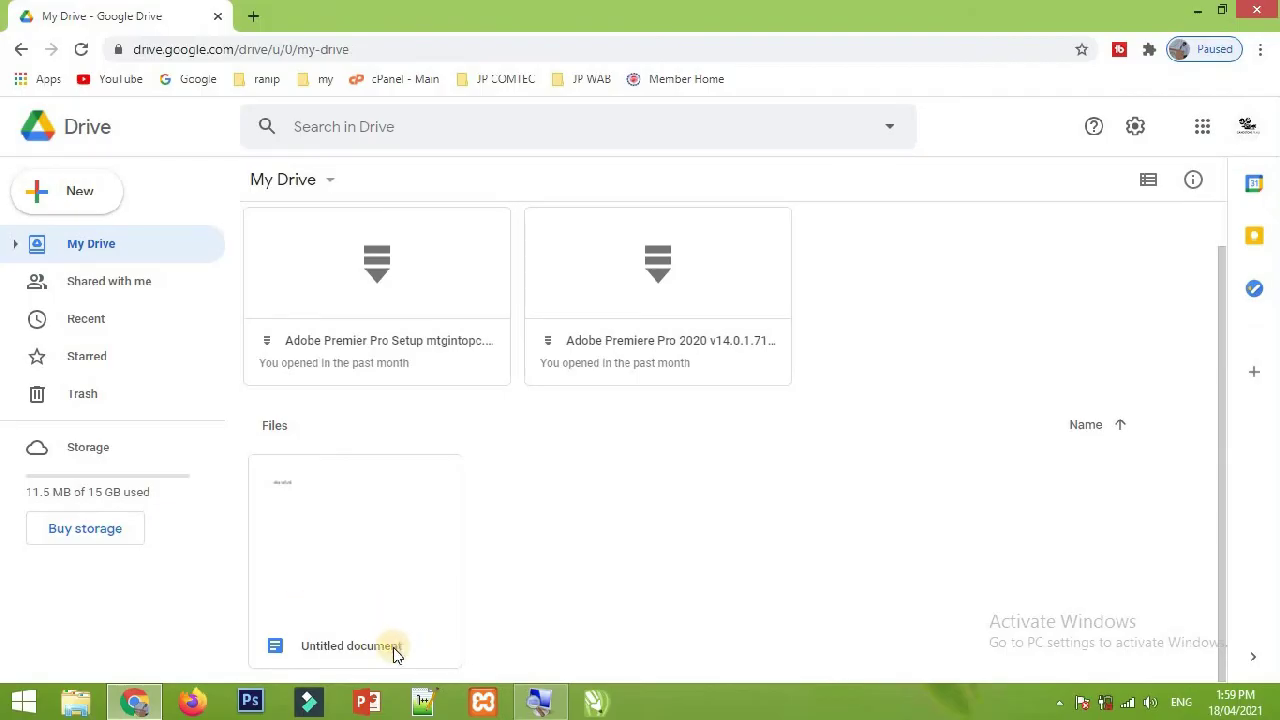
Download Untitled document as a .docx file and open it from the download bar.
right_click(400, 645)
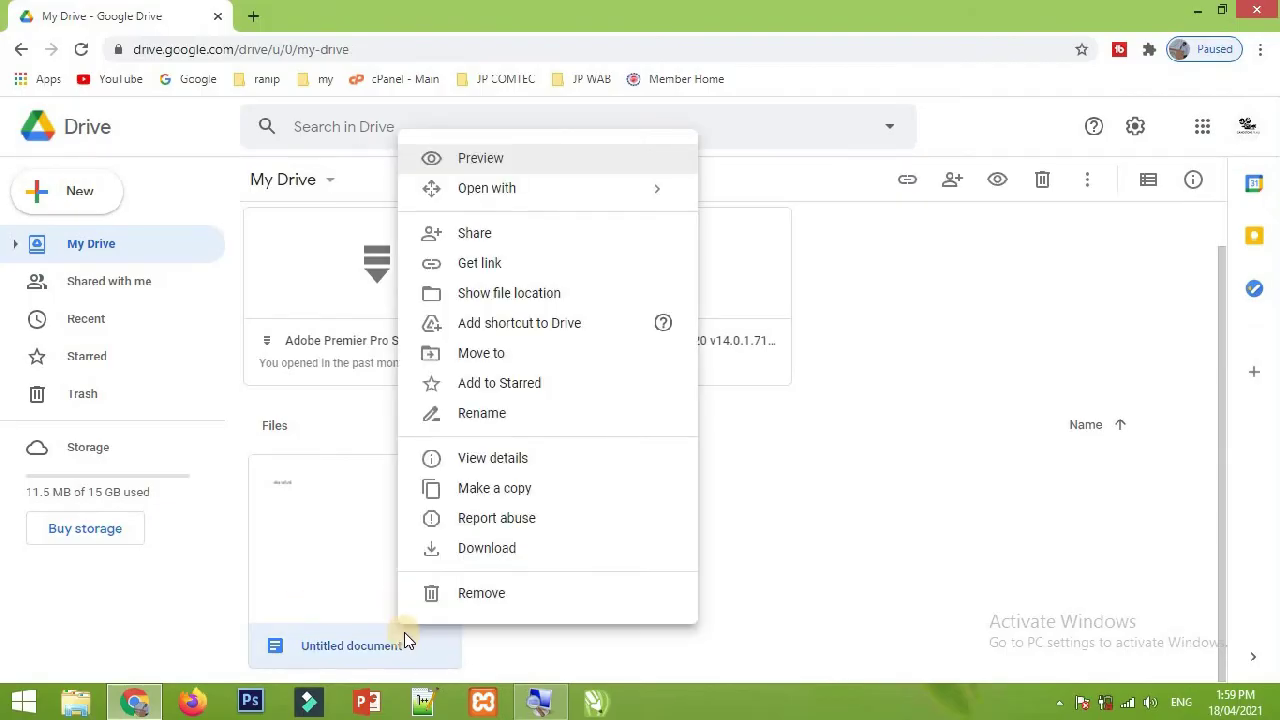
left_click(483, 558)
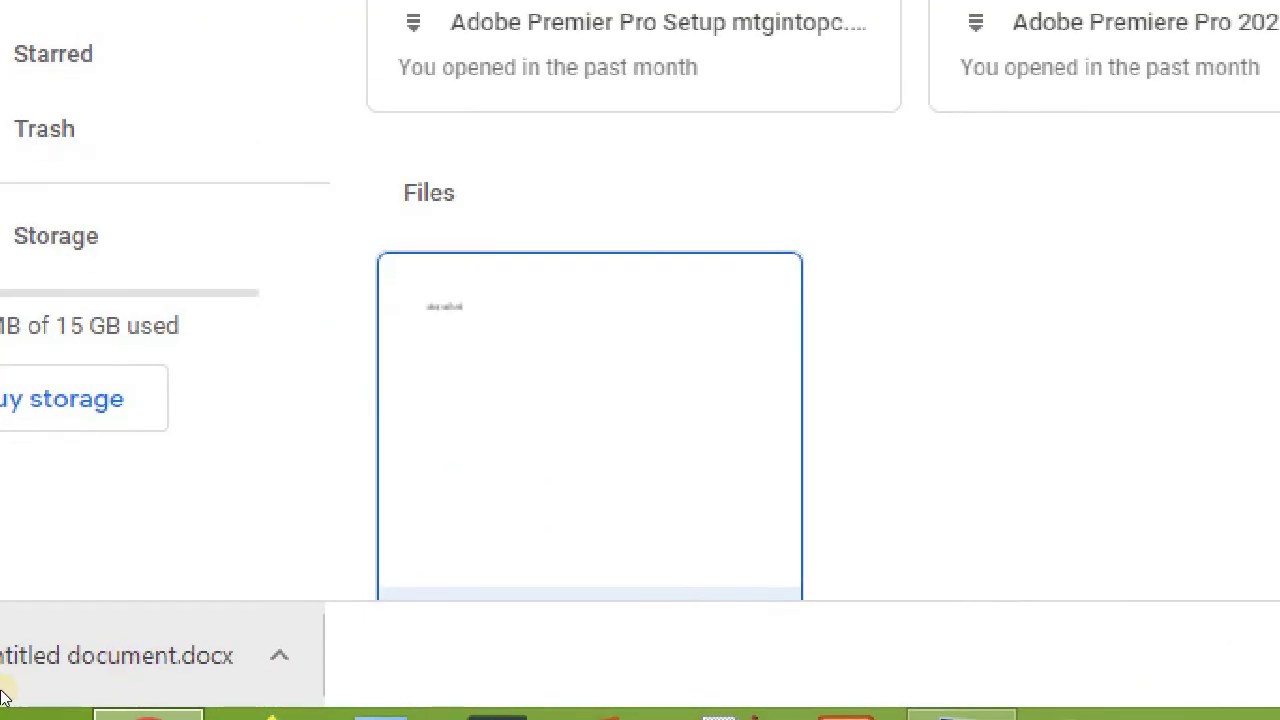
left_click(9, 700)
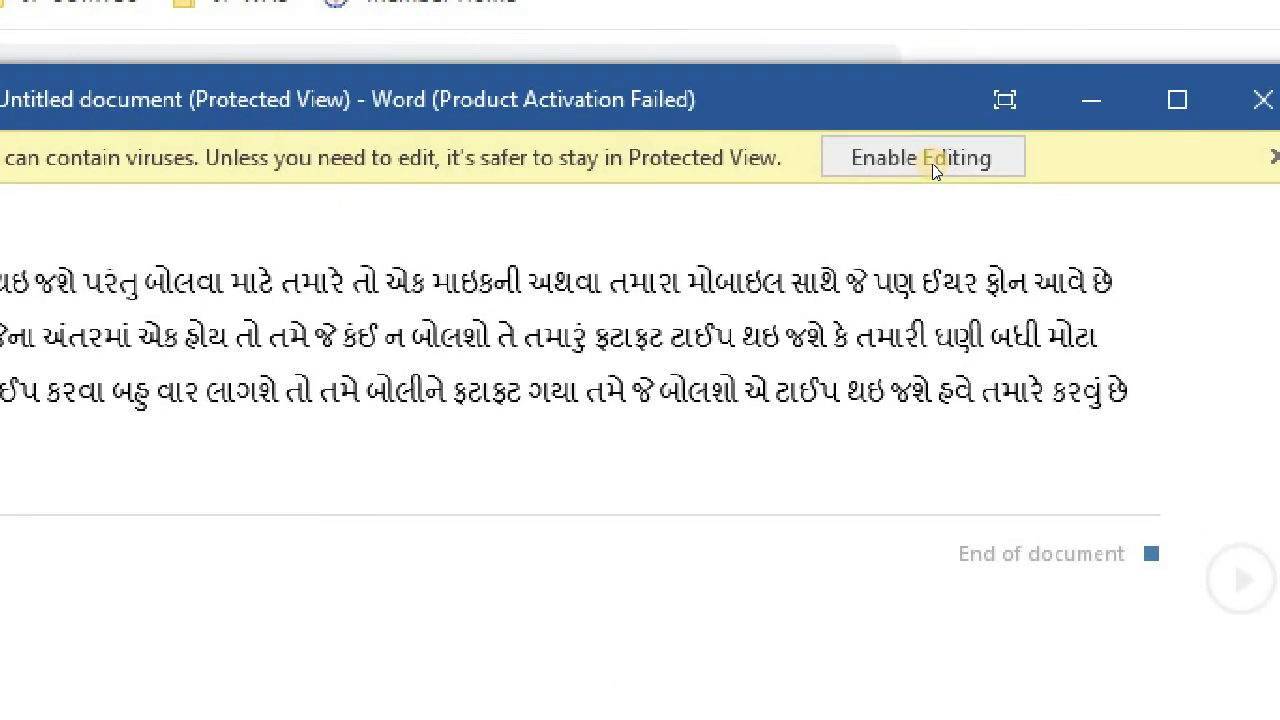
Enable editing on the downloaded file and check the 93-word Gujarati paragraph.
left_click(931, 163)
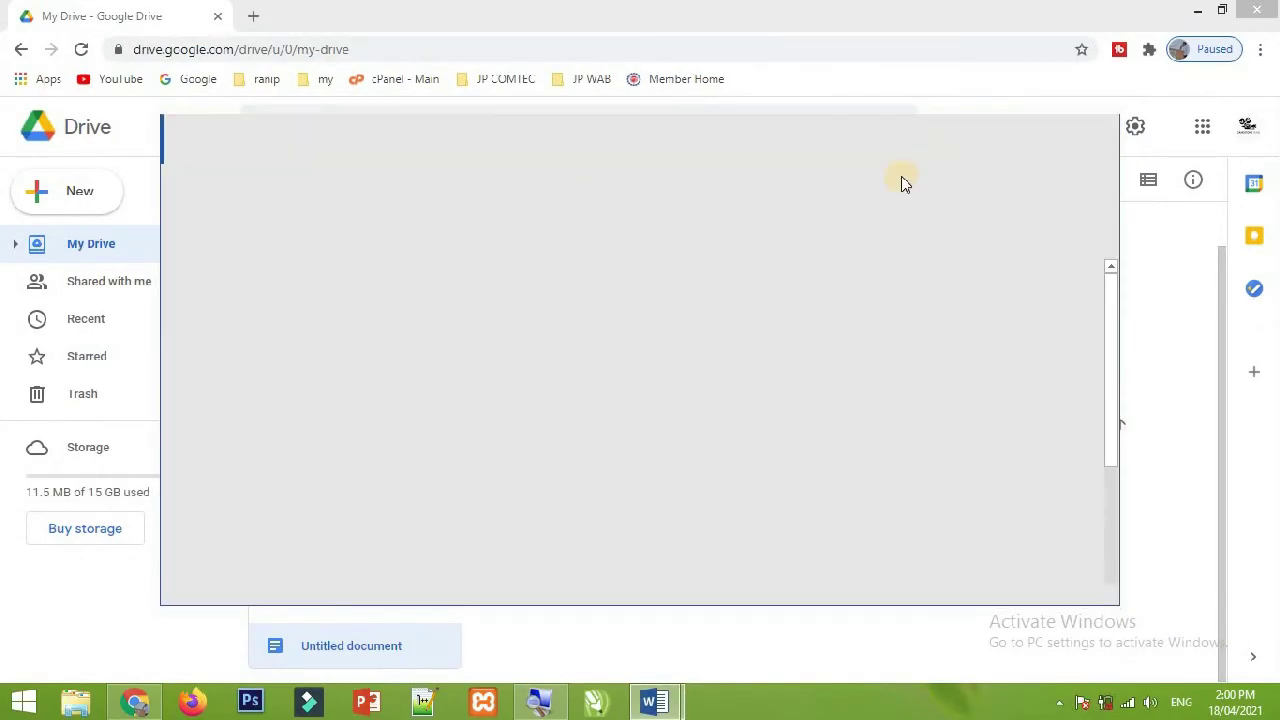
scroll(491, 434, "down", 3)
scroll(494, 436, "up", 1)
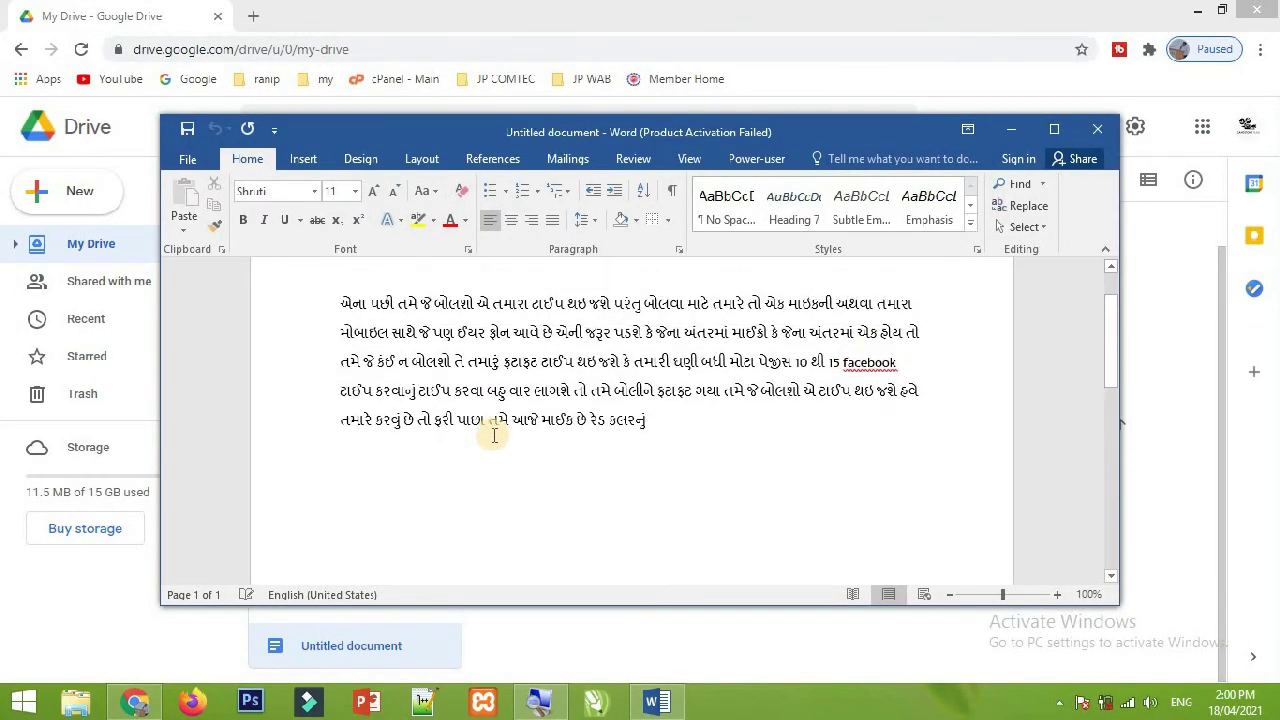
scroll(494, 436, "up", 1)
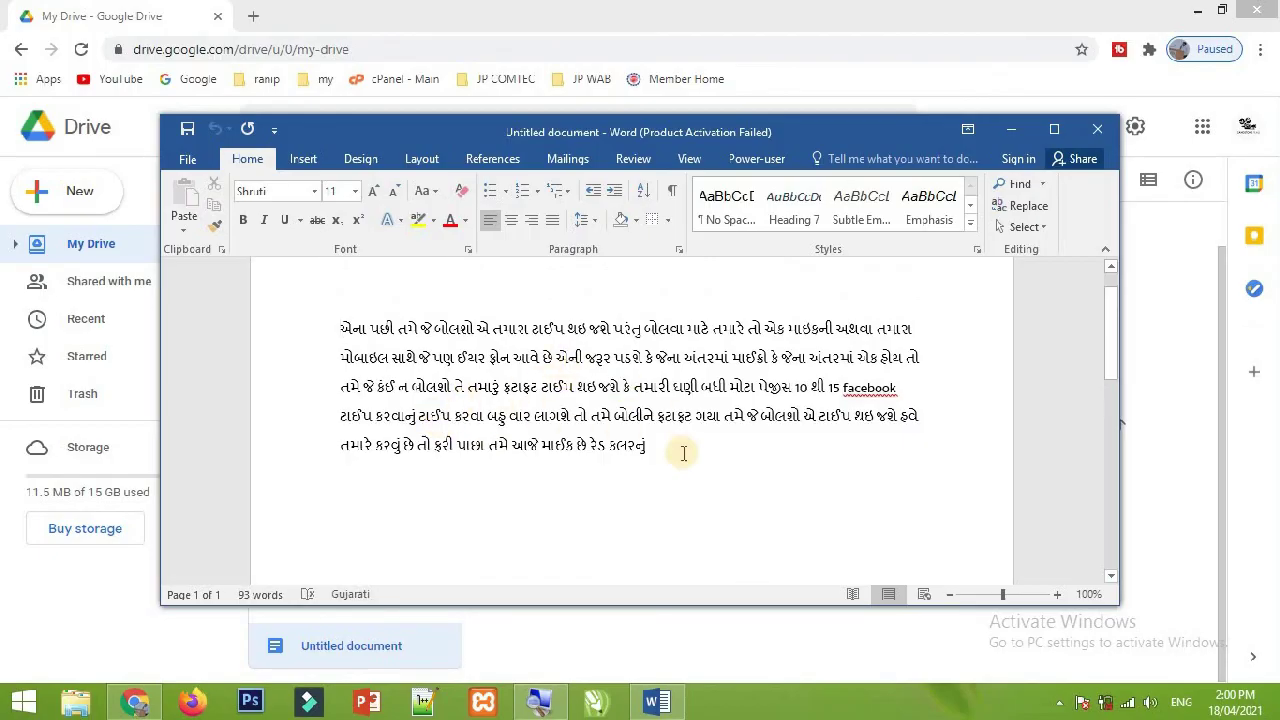